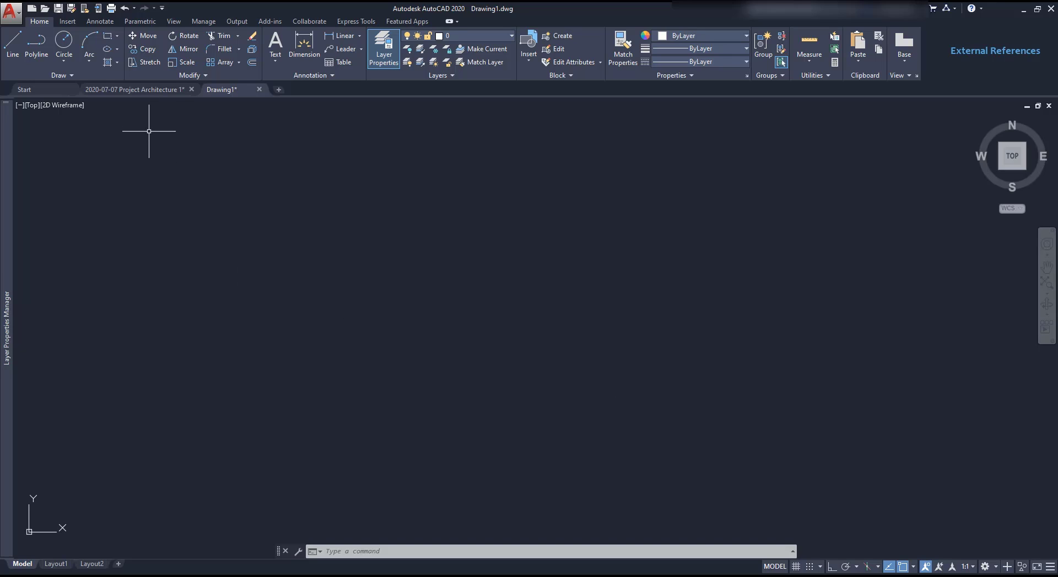
- Examine the floor plans and elevations in the model space of 2020-07-07 Project Architecture 1
click(153, 90)
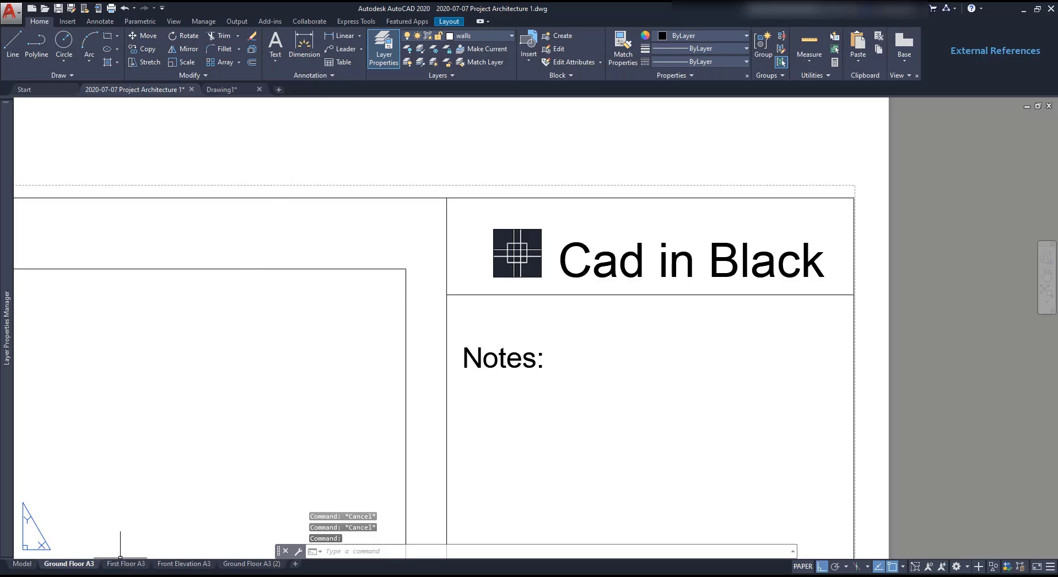
click(23, 565)
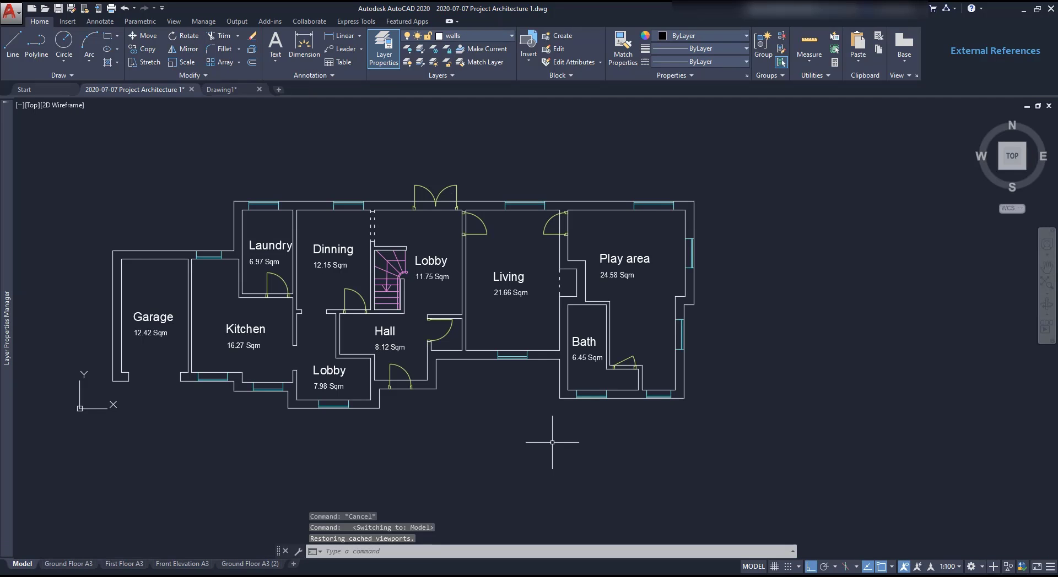
scroll(394, 337, down, 6)
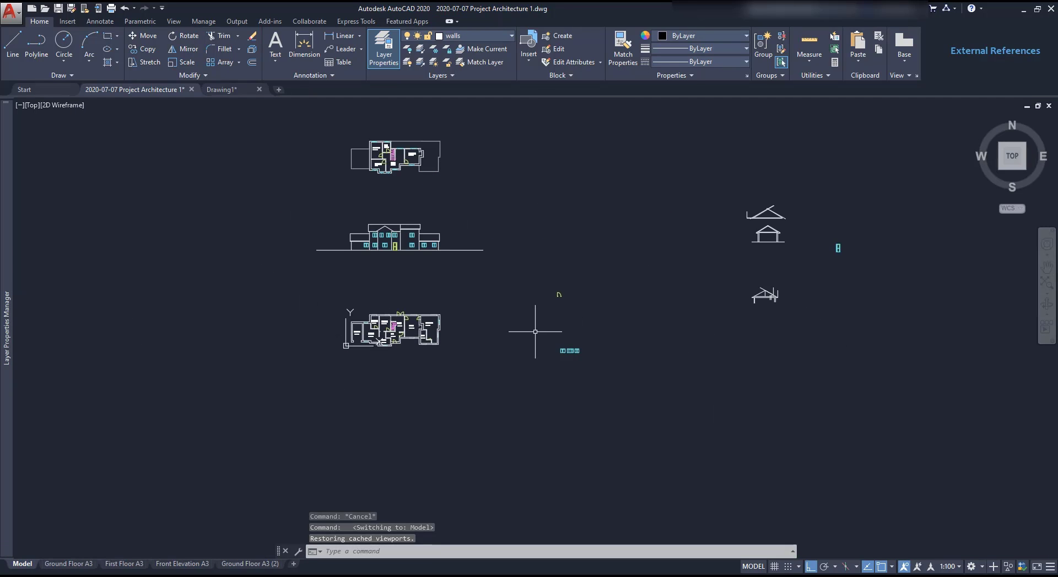
scroll(216, 331, up, 8)
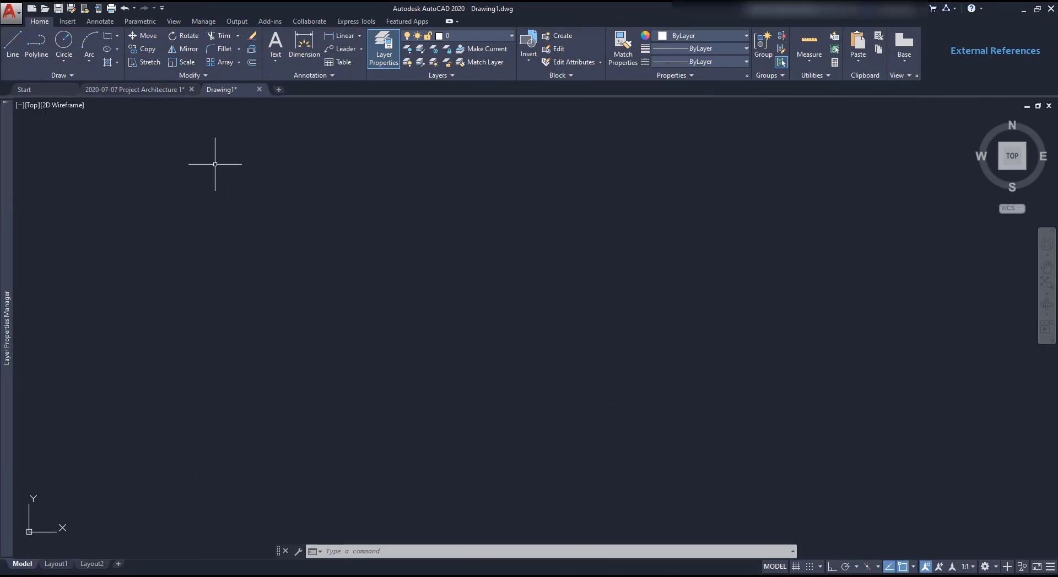
- Display the External References palette for Drawing1 and place it over the drawing area
click(95, 23)
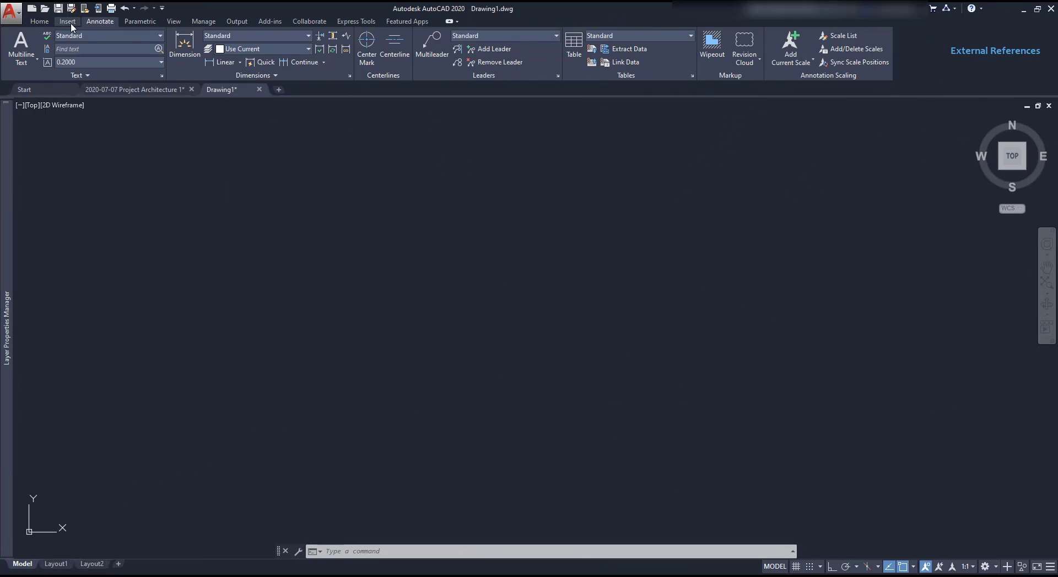
click(67, 22)
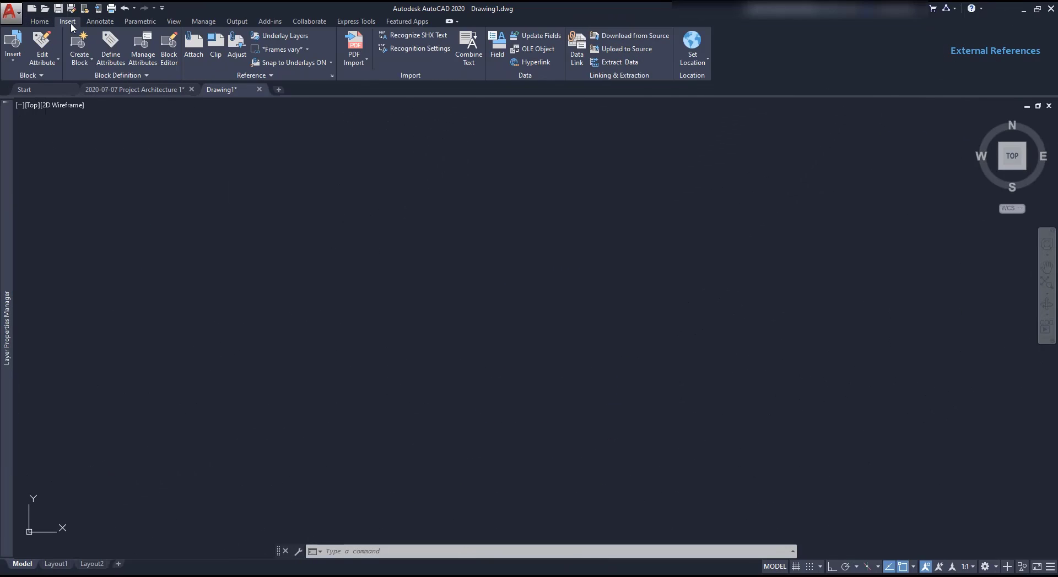
click(331, 77)
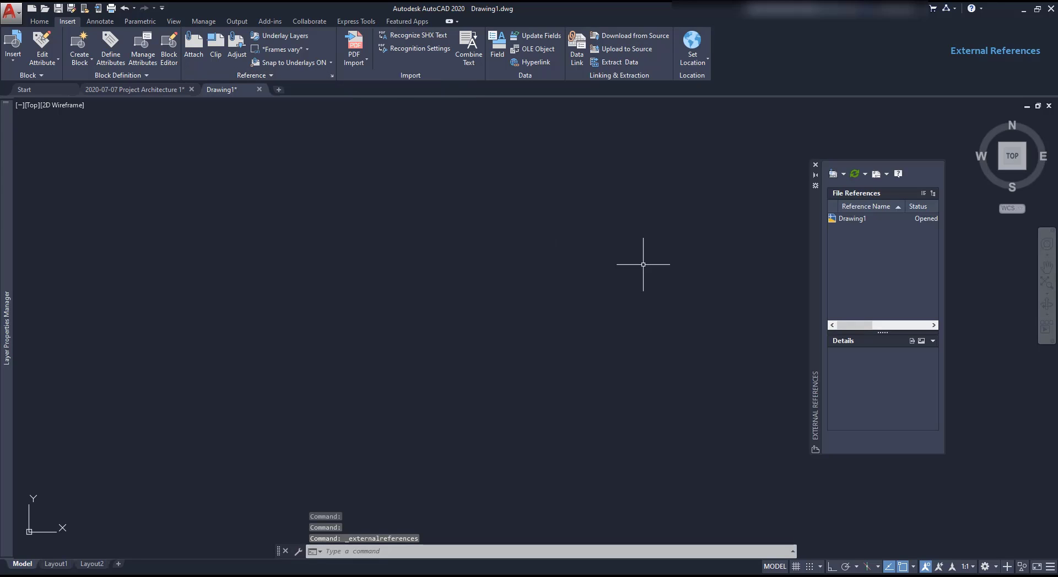
drag(821, 279, 841, 281)
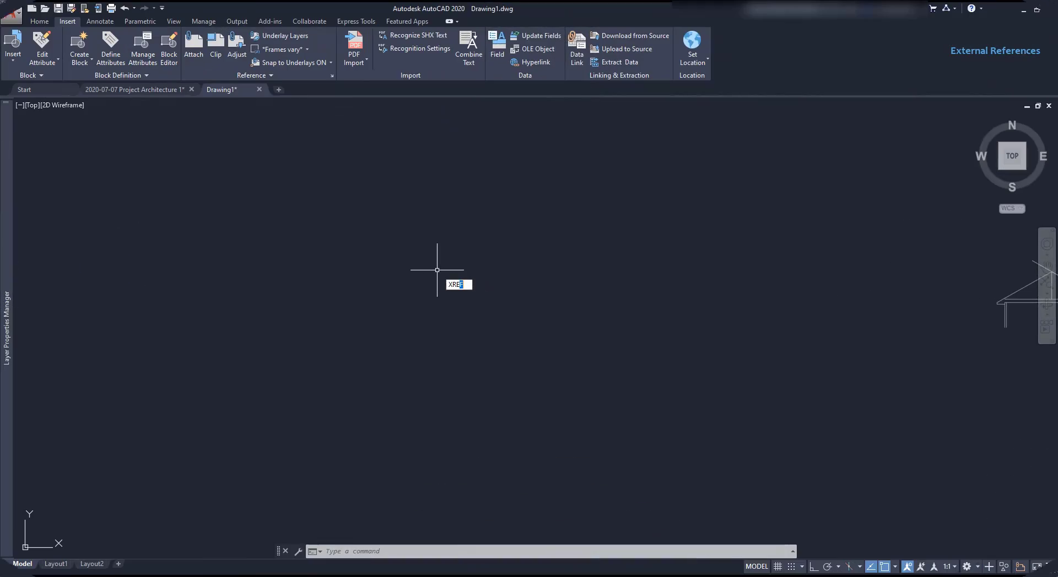
text(re)
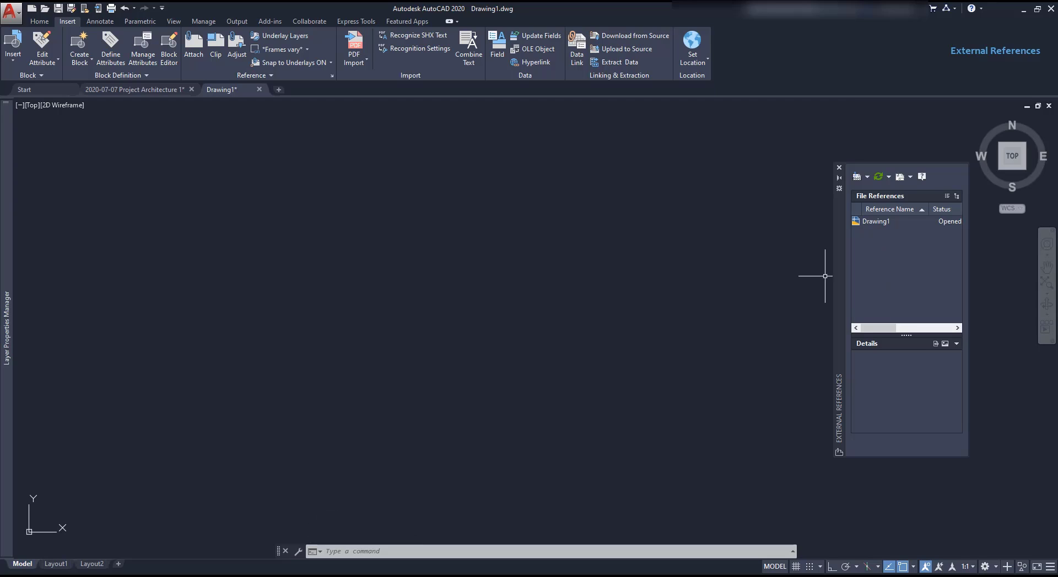
- Unload and reload the cad in black logo image reference on the project drawing's Ground Floor A3 layout
click(140, 90)
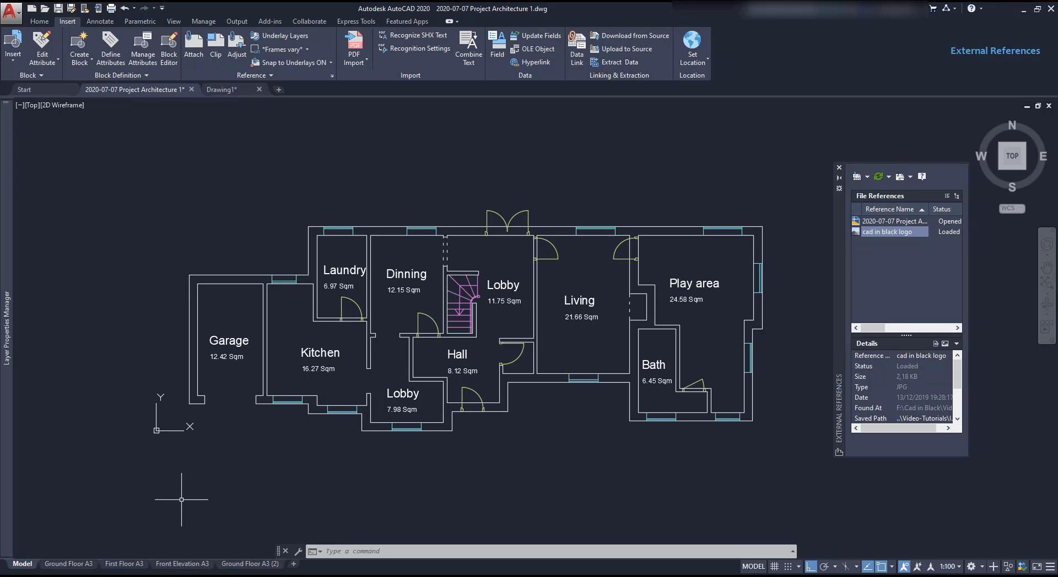
click(68, 564)
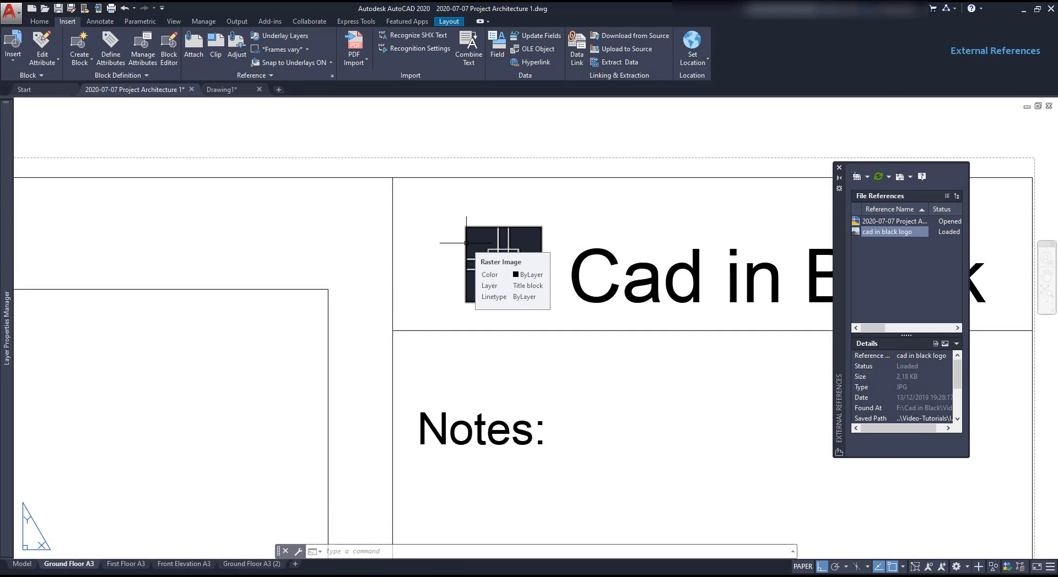
right_click(892, 233)
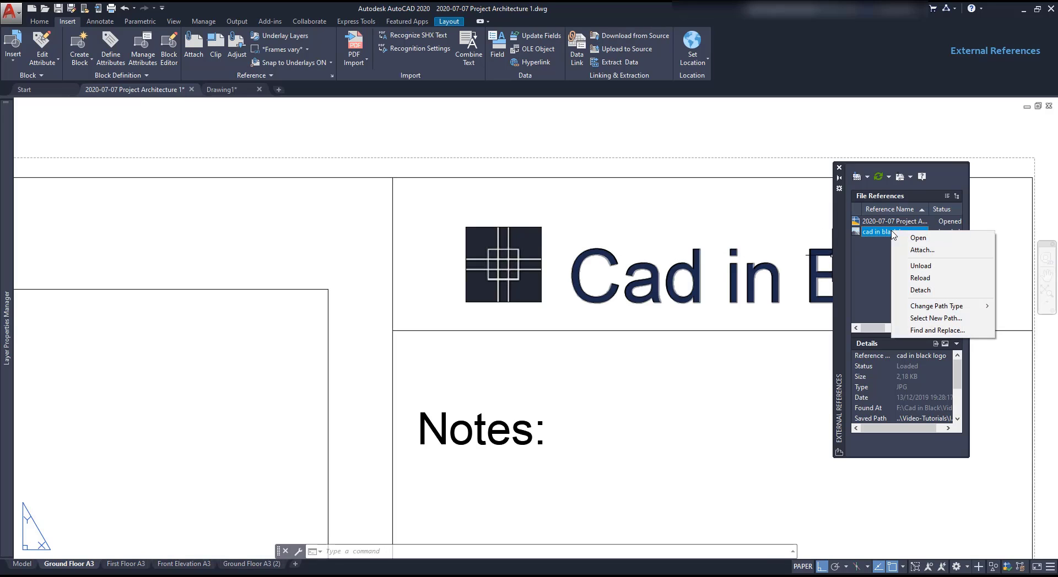
click(907, 266)
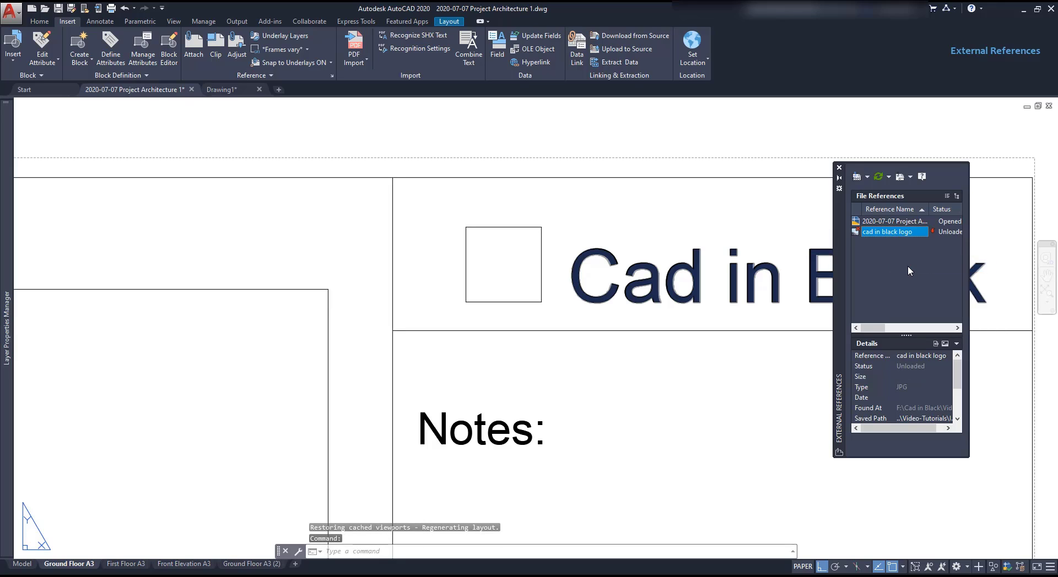
right_click(915, 234)
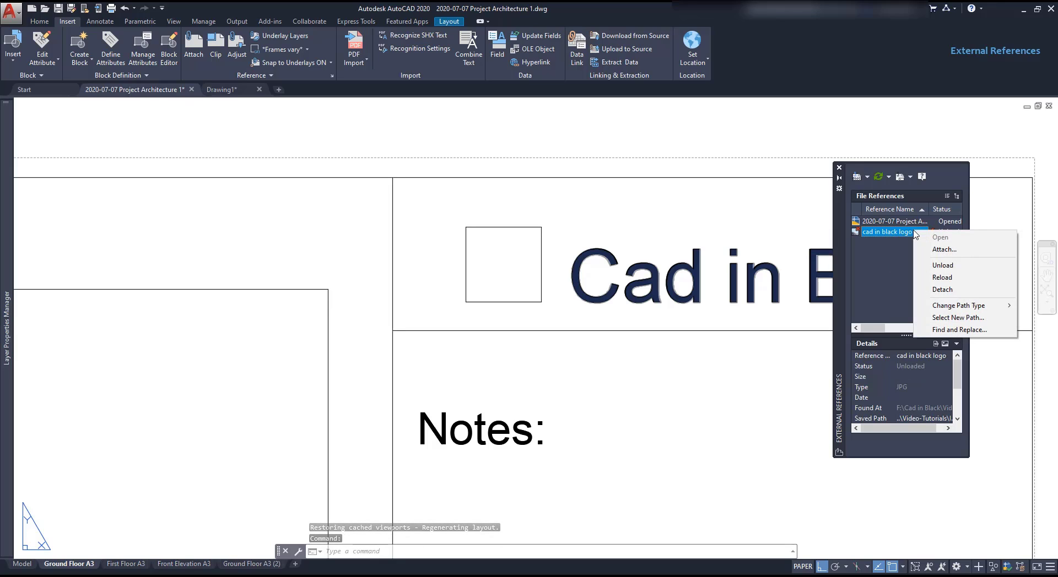
click(933, 279)
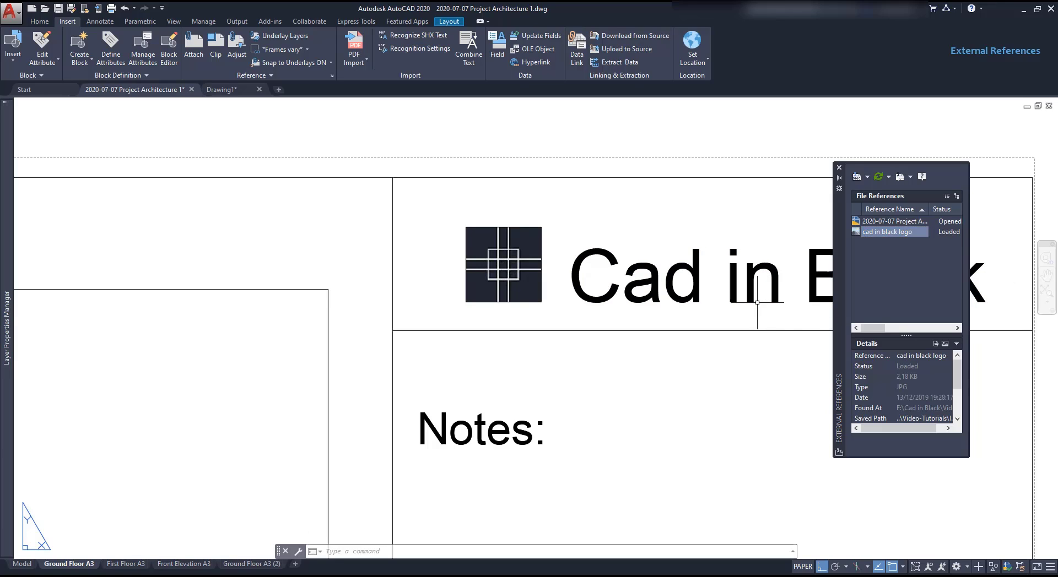
- Attach the drawing 2020-07-07 Project Architecture 1 to Drawing1 as an external reference with attachment type and relative path
click(228, 90)
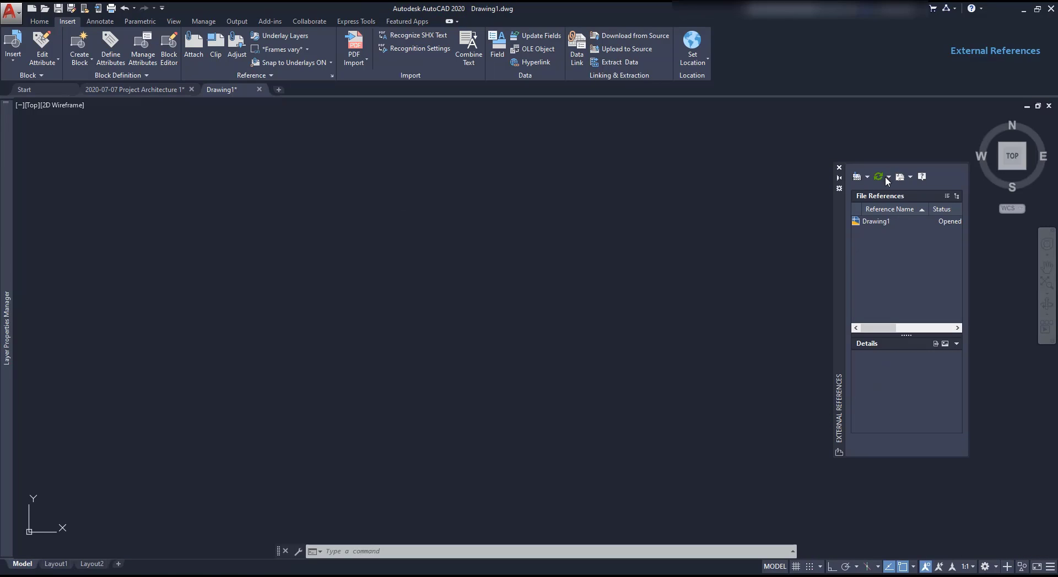
click(867, 178)
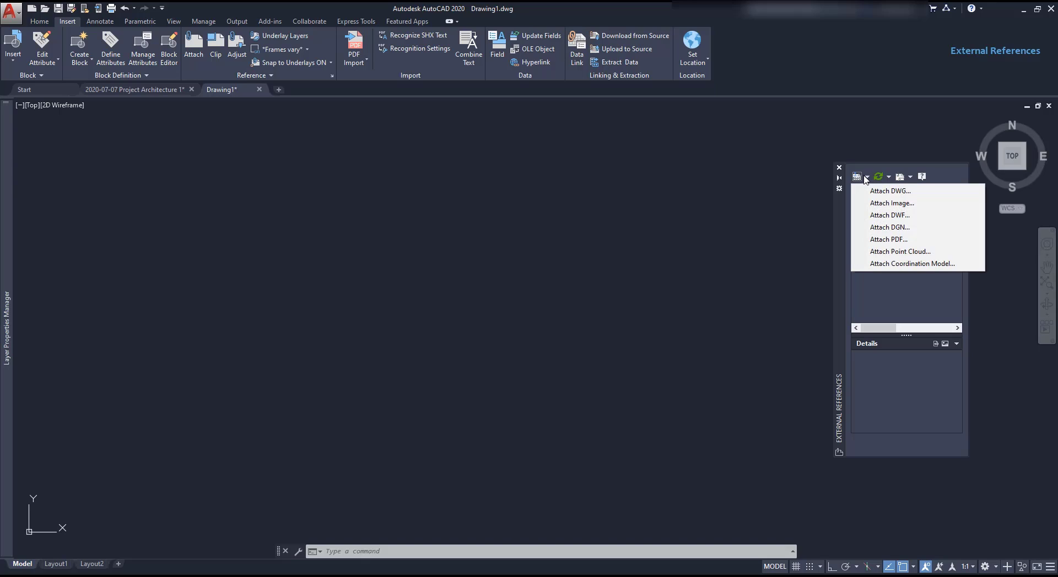
click(923, 192)
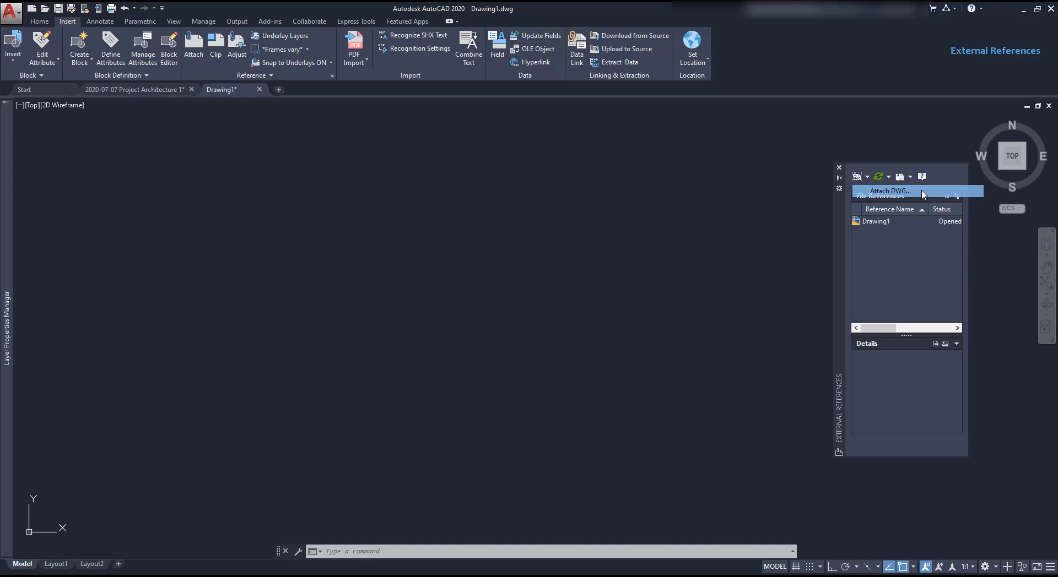
click(484, 254)
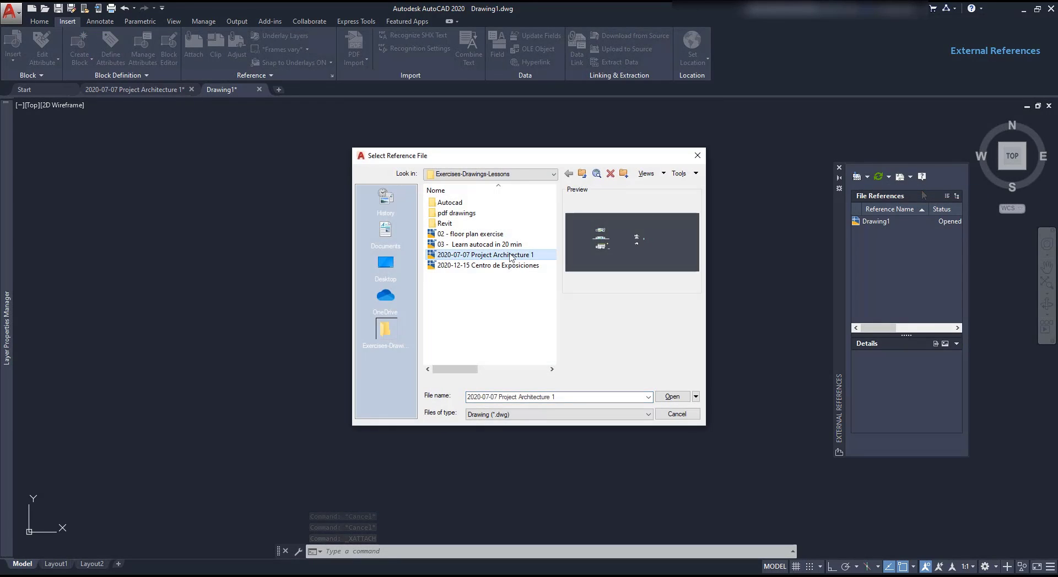
click(674, 397)
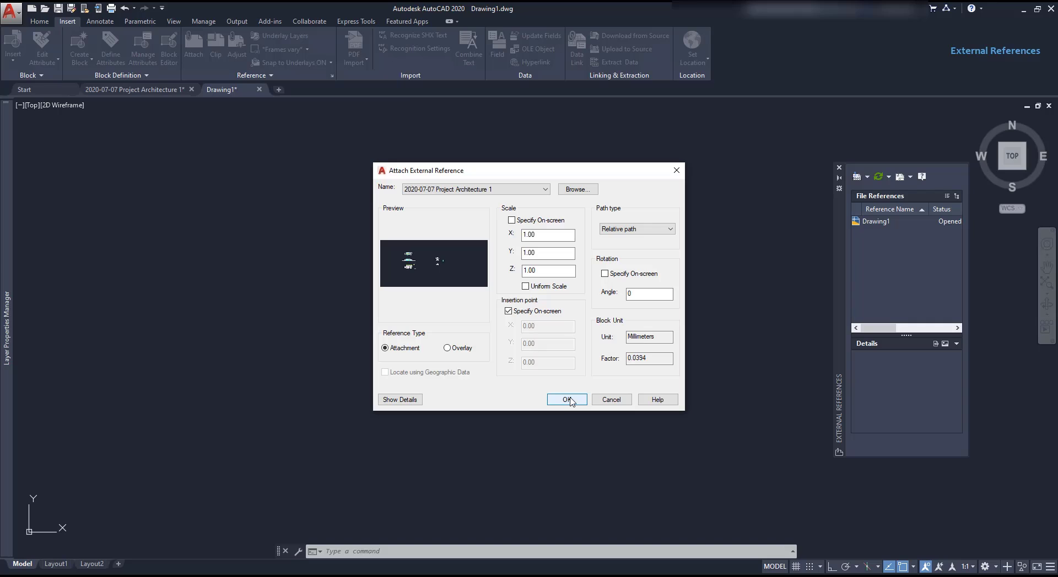
click(567, 399)
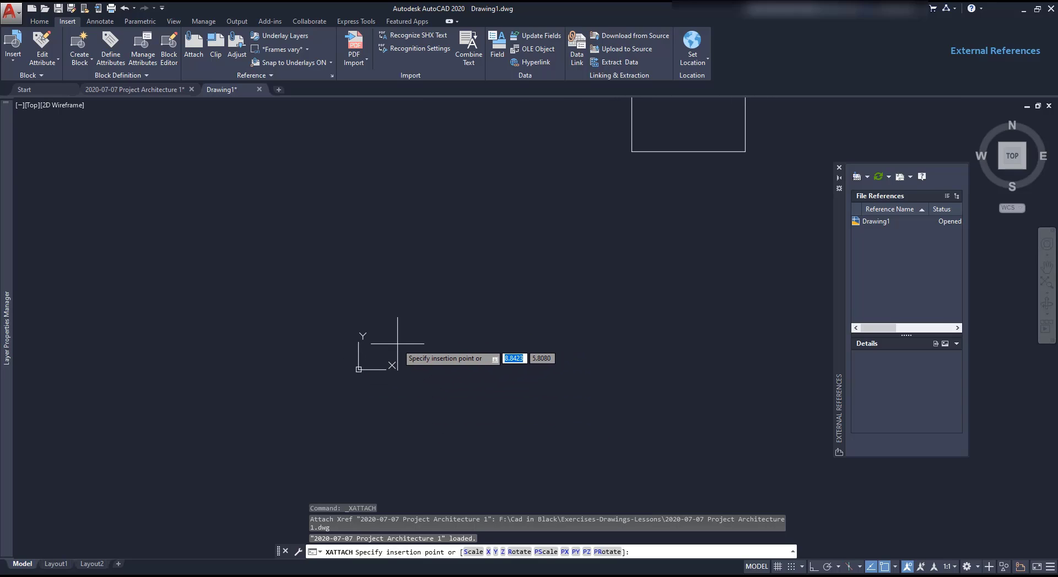
- Place the attached project drawing in Drawing1 with its insertion point at 0,0
scroll(397, 352, up, 6)
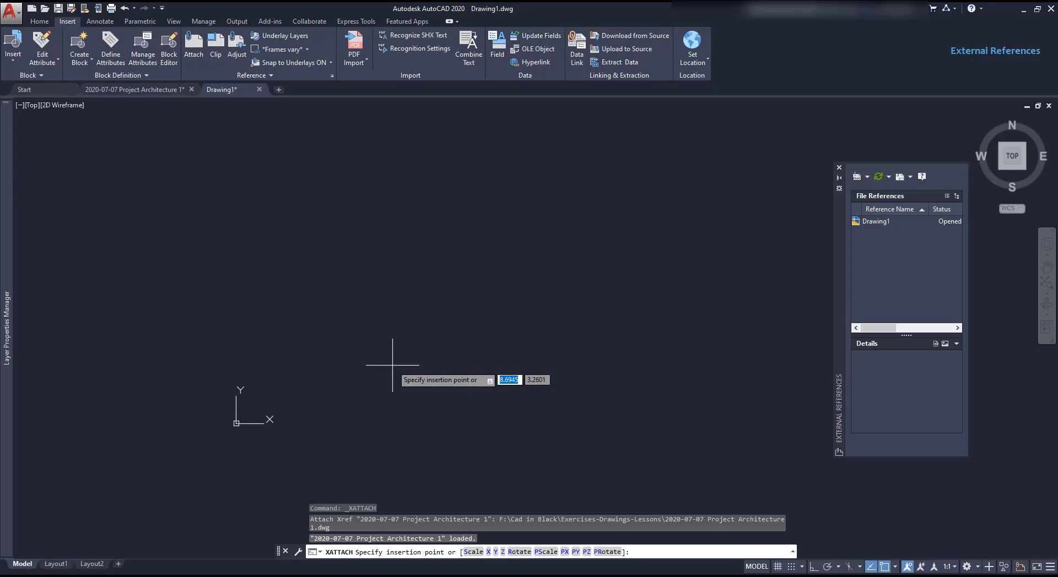
text(0)
key(Tab)
text(0)
key(Tab)
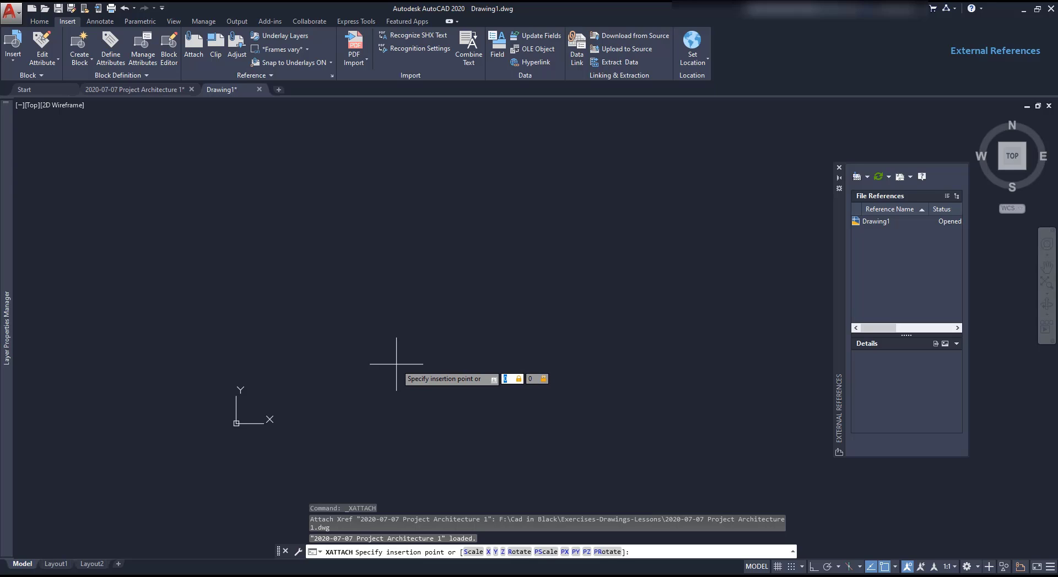
key(Return)
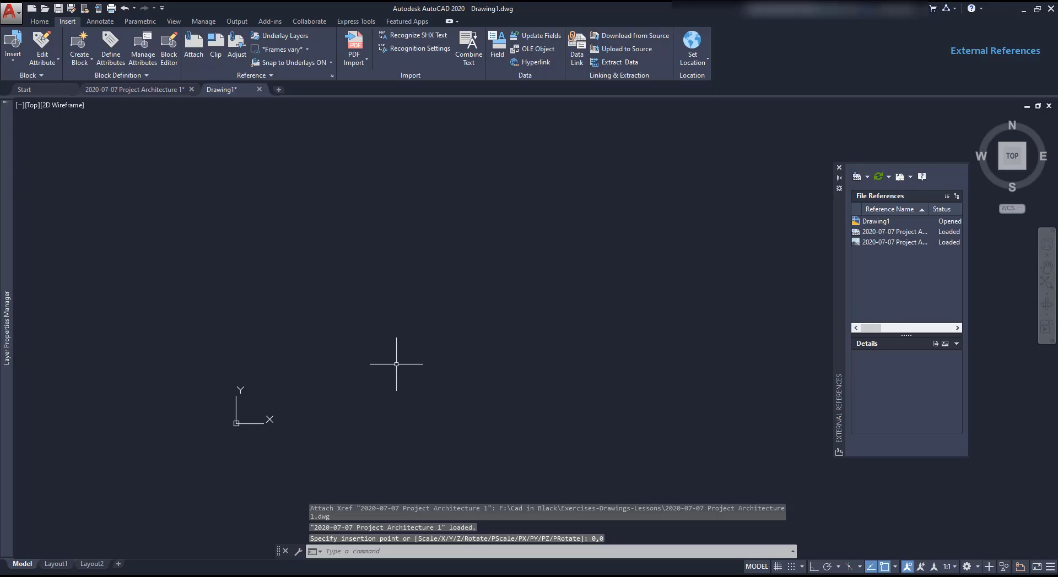
scroll(389, 363, down, 10)
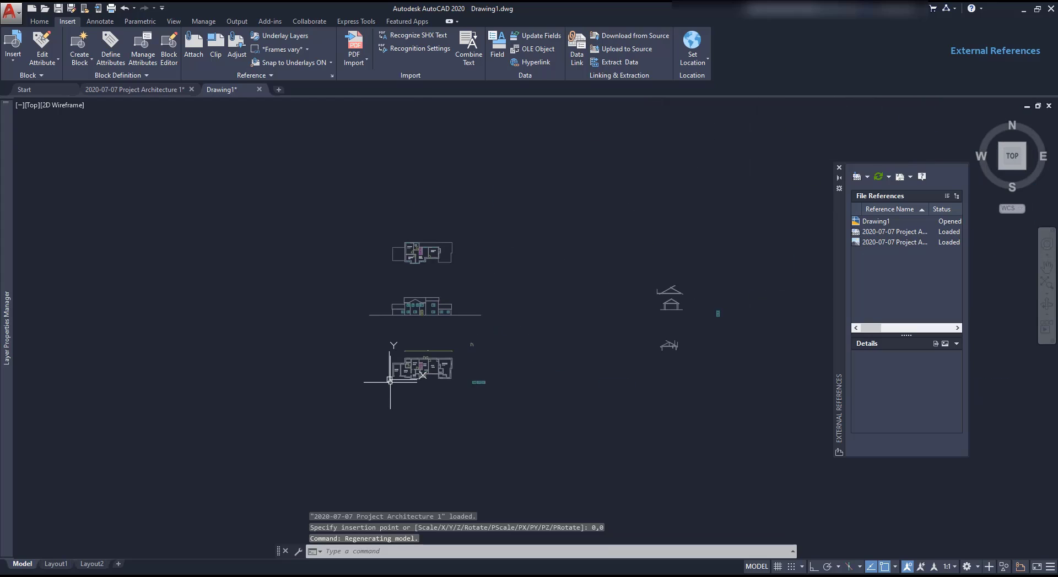
scroll(465, 365, up, 5)
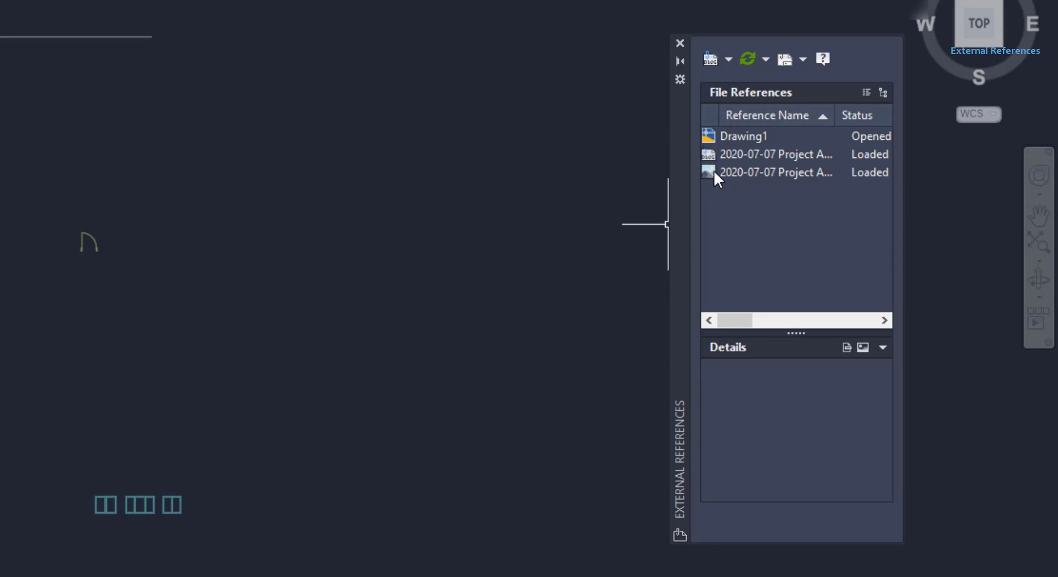
- Try to reload the missing cad in black logo image reference from the project drawing's Ground Floor A3 layout
mouse_move(713, 172)
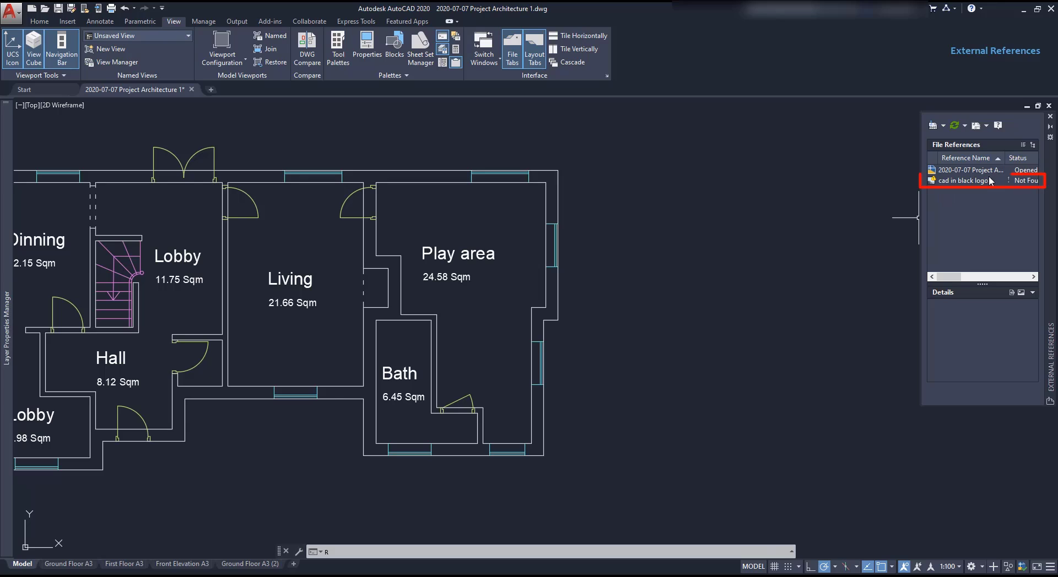
mouse_move(945, 184)
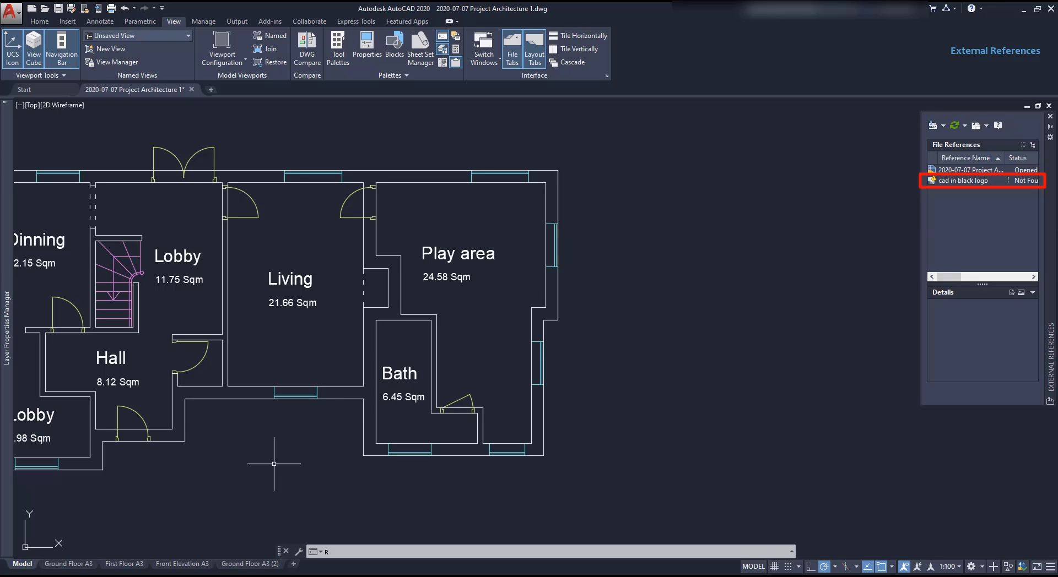
click(73, 565)
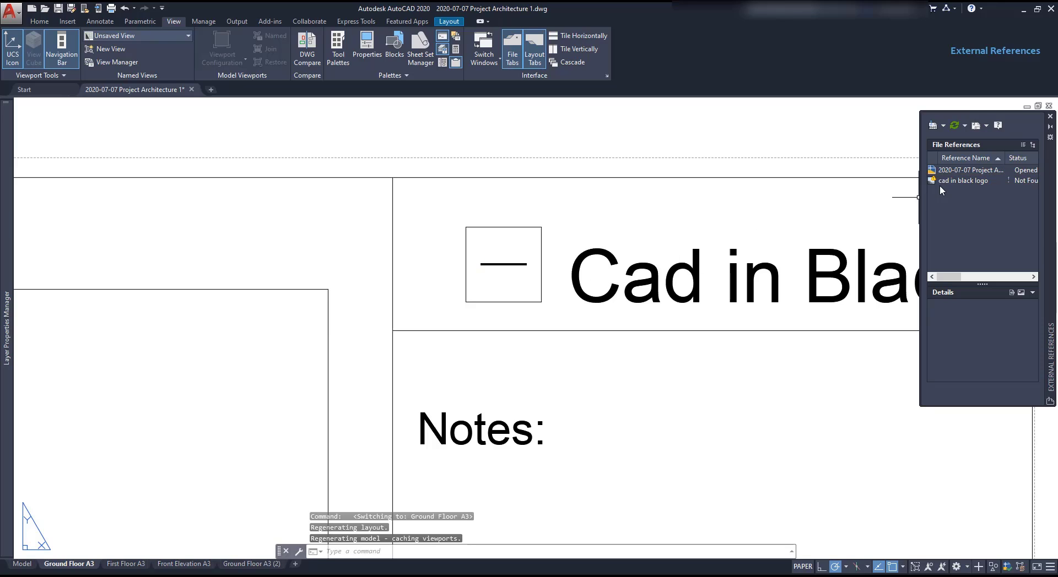
click(957, 184)
right_click(958, 182)
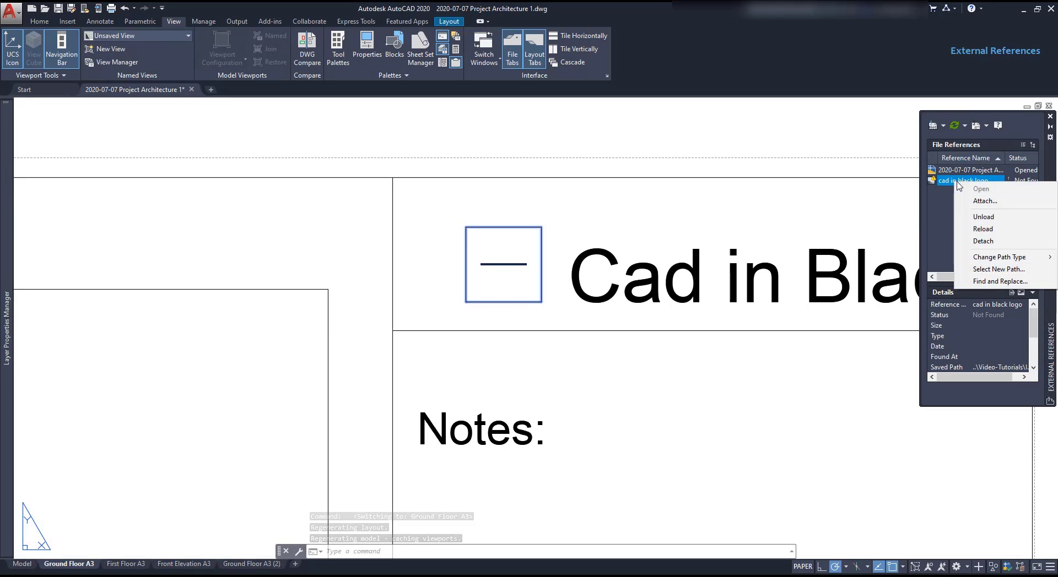
click(976, 230)
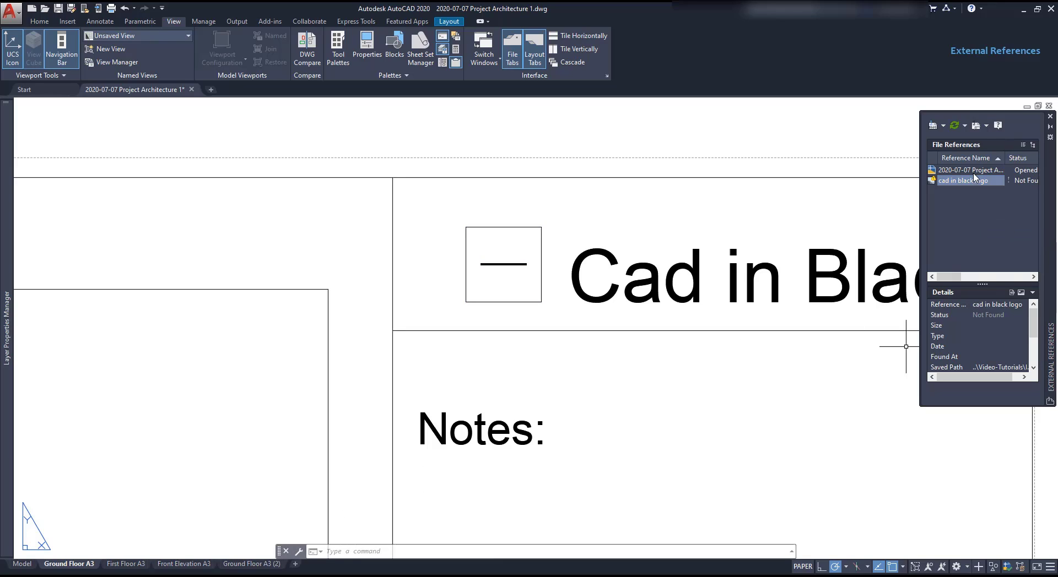
- Select a new path for the missing logo reference, using the cad in black logo file from the Images and Icons folder
click(977, 126)
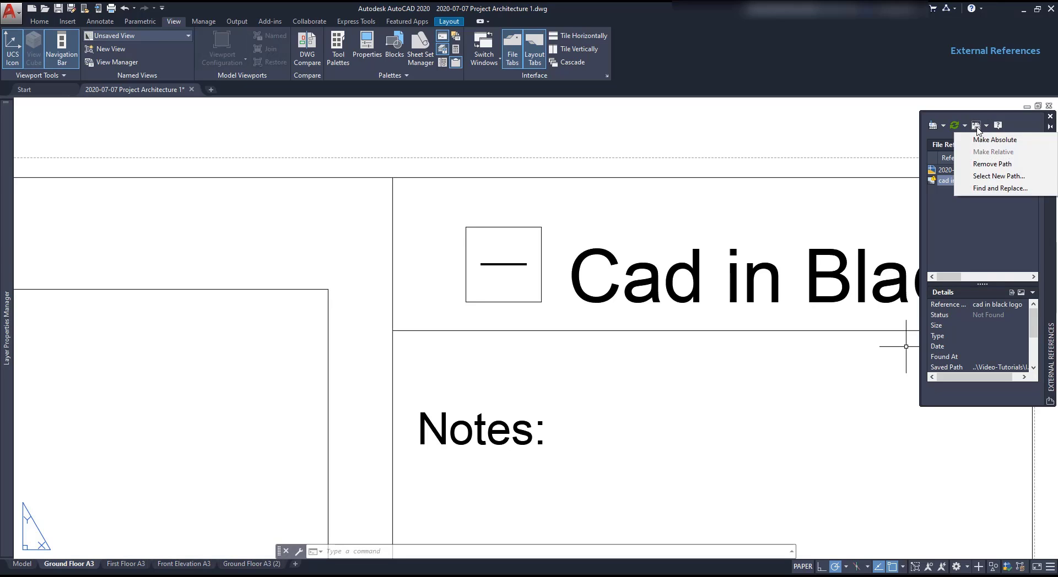
click(997, 175)
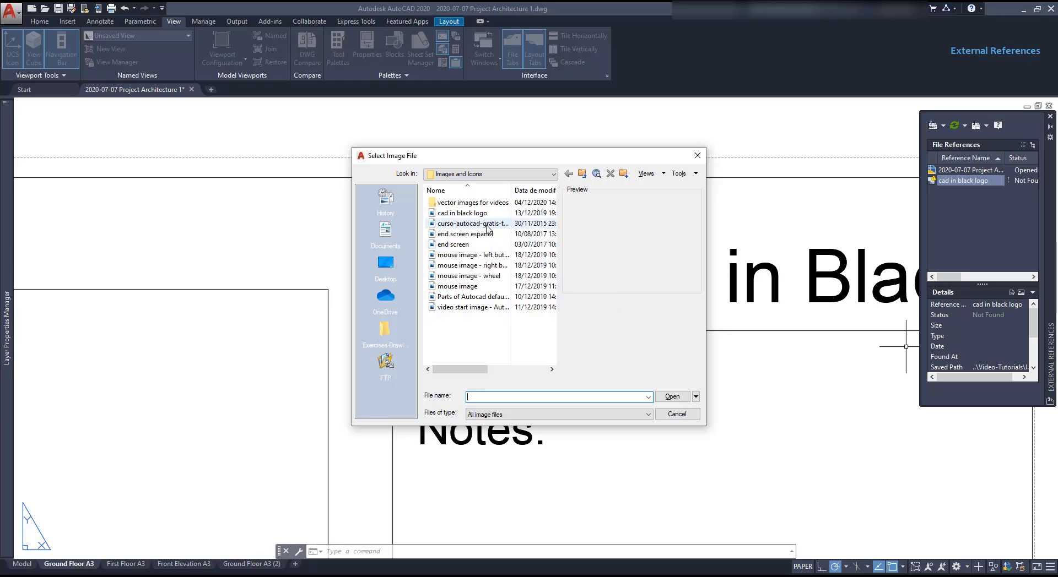
double_click(479, 212)
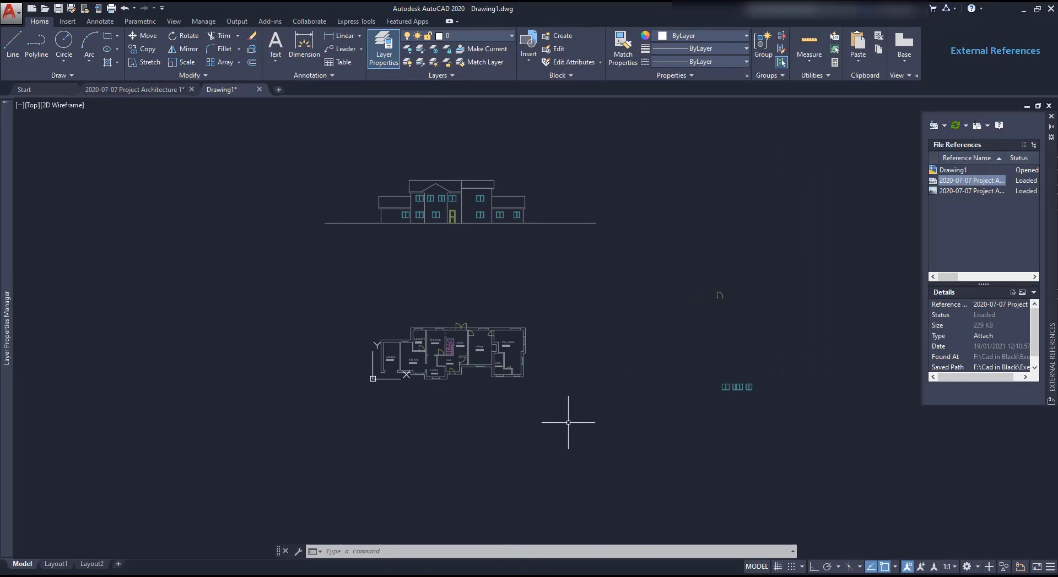
- Clip the attached project reference with a rectangular boundary around the ground floor plan, and invert the clip
click(523, 377)
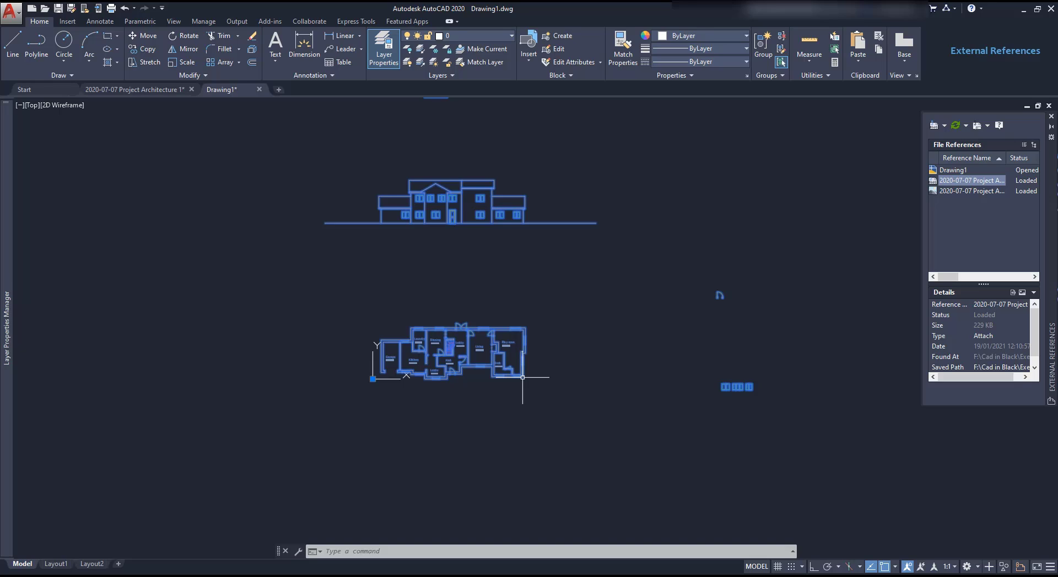
scroll(428, 371, down, 4)
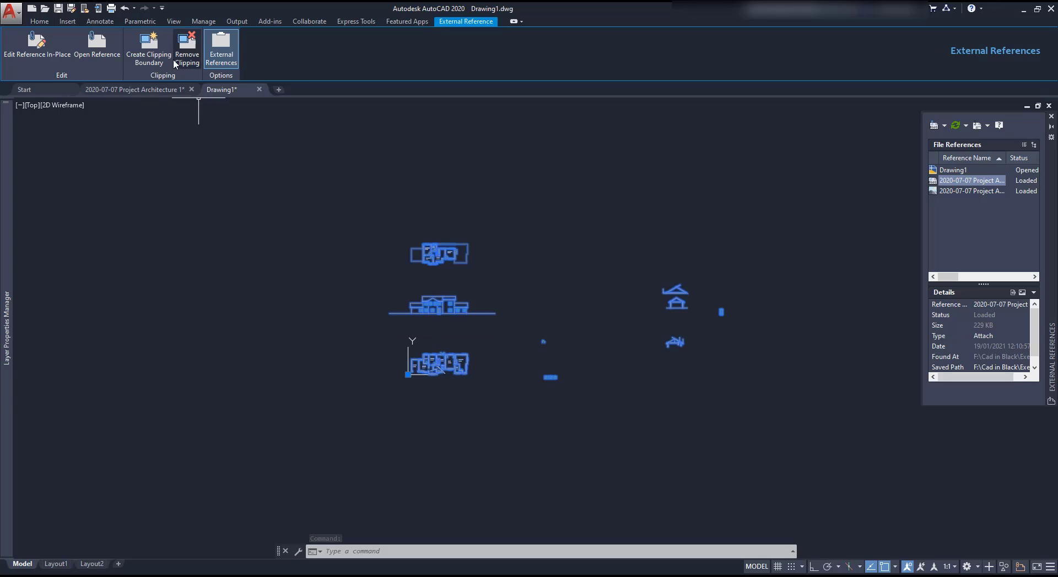
click(150, 49)
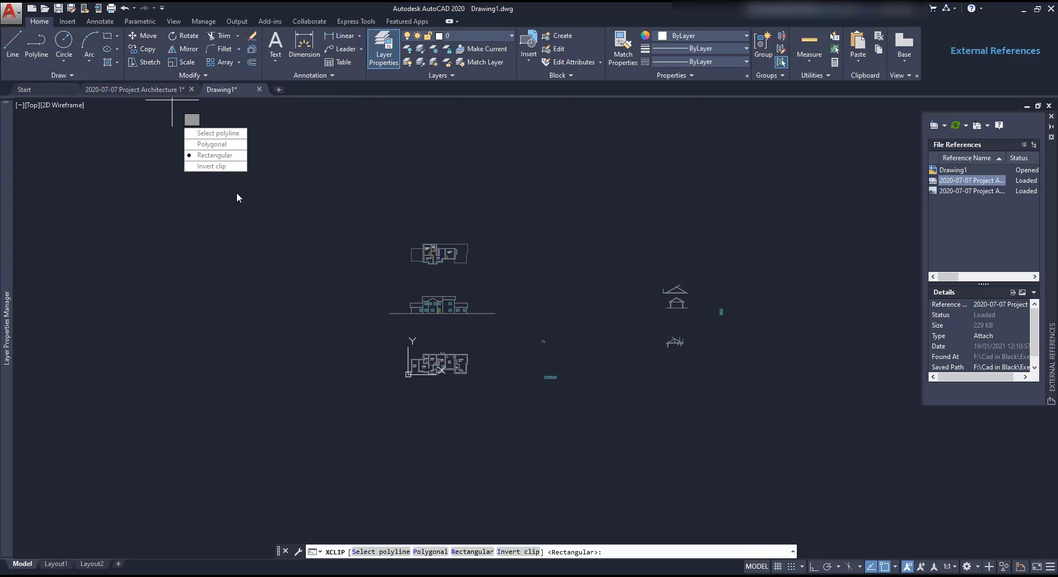
click(230, 158)
scroll(432, 416, up, 5)
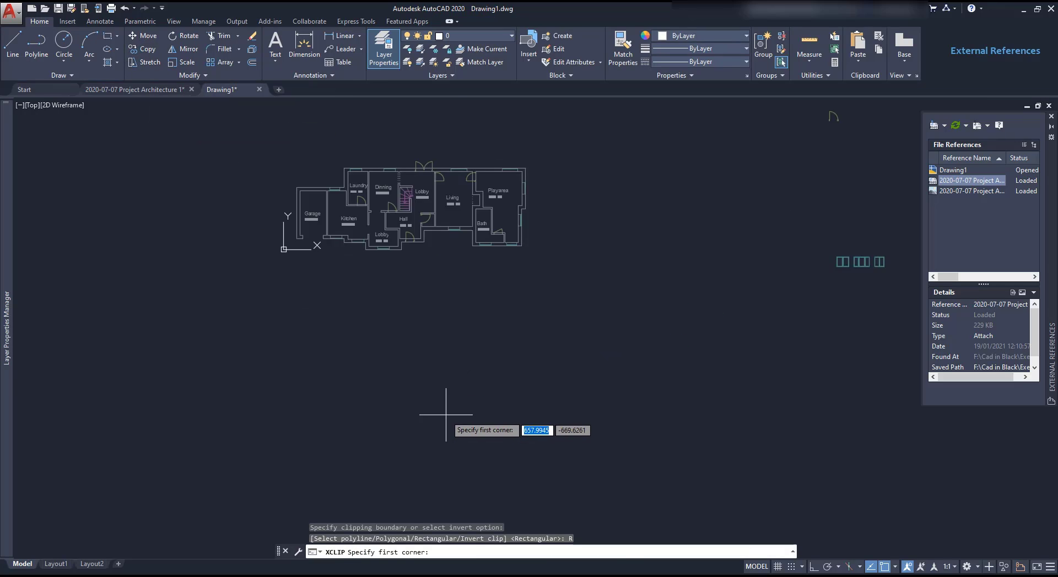
click(269, 127)
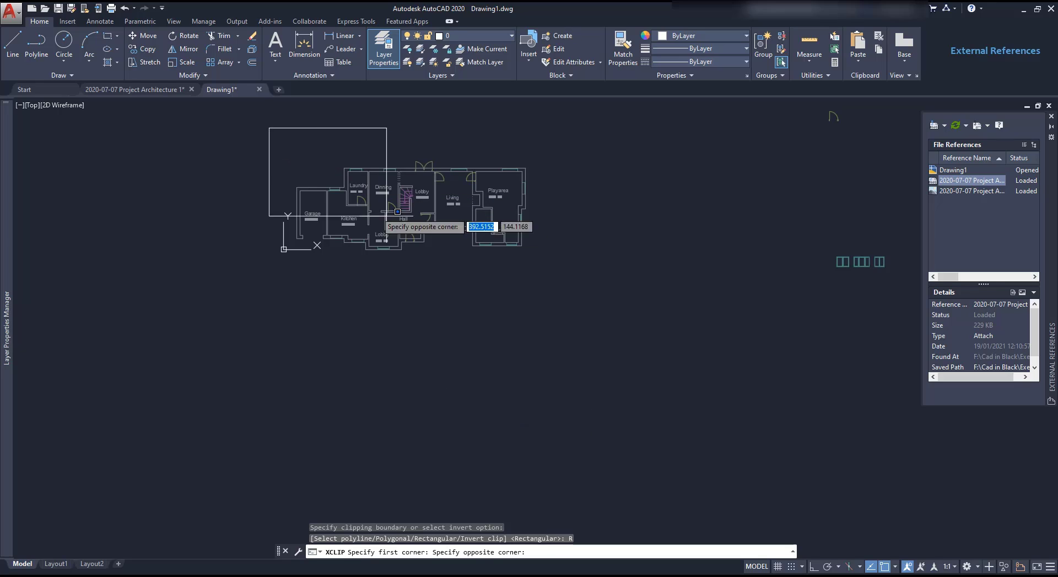
click(553, 293)
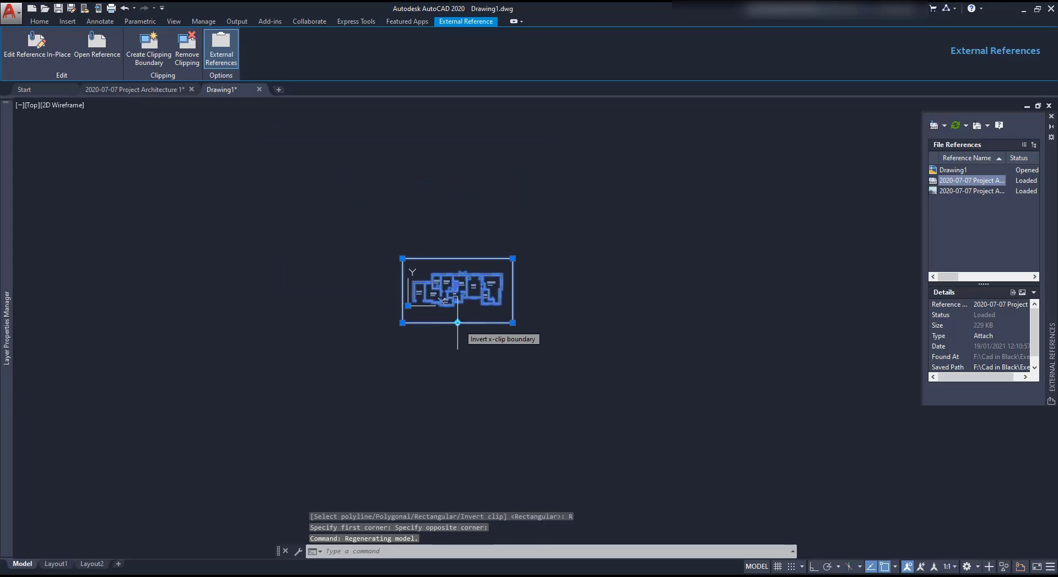
click(457, 323)
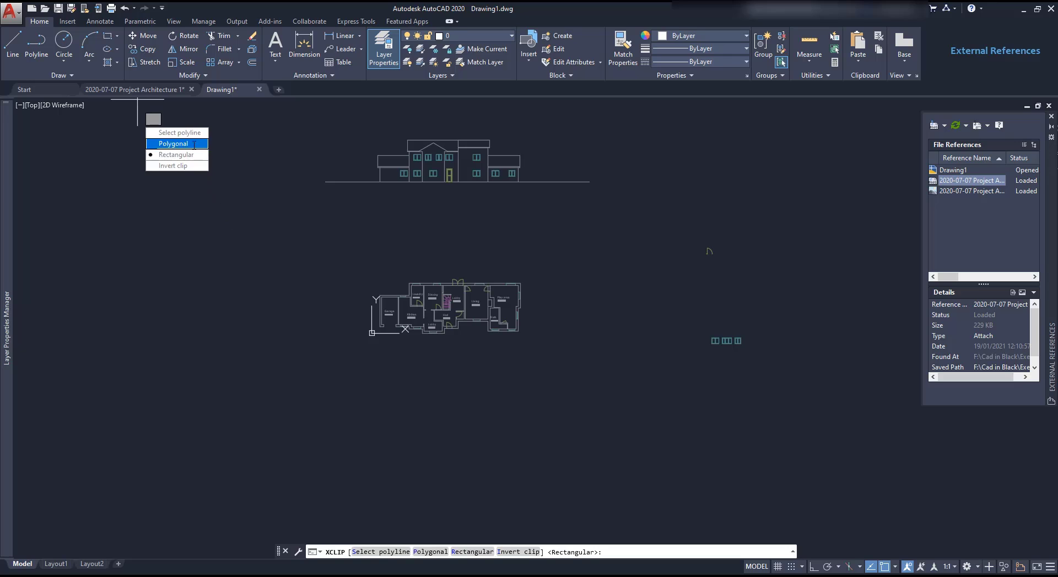
- Clip the project reference with a C-shaped polygonal boundary enclosing the upper and lower floor plans but excluding the front elevation
click(173, 144)
click(263, 406)
click(431, 406)
click(431, 320)
click(237, 320)
click(236, 229)
click(443, 230)
click(443, 140)
click(177, 140)
click(177, 407)
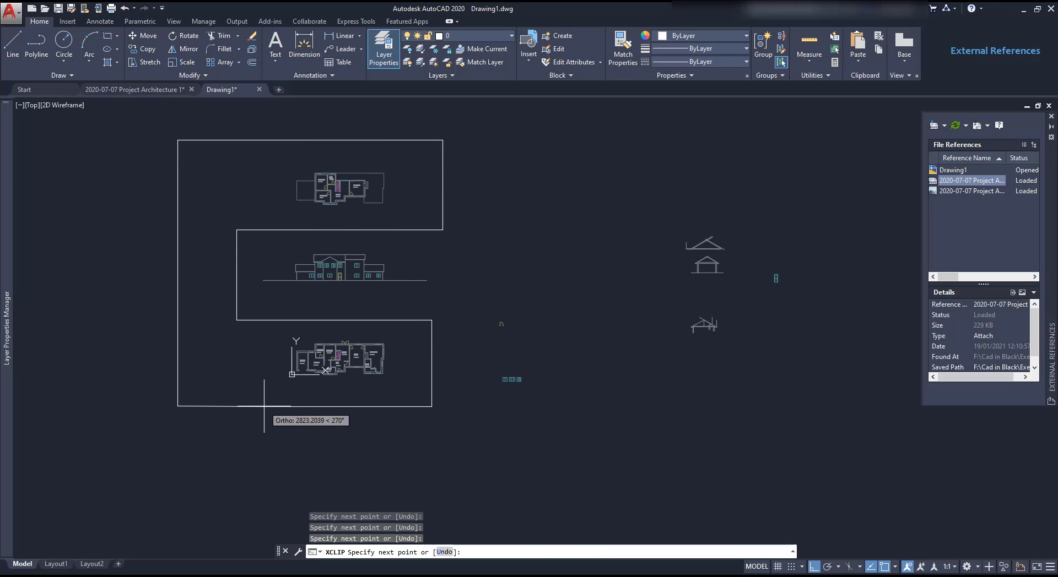
key(Return)
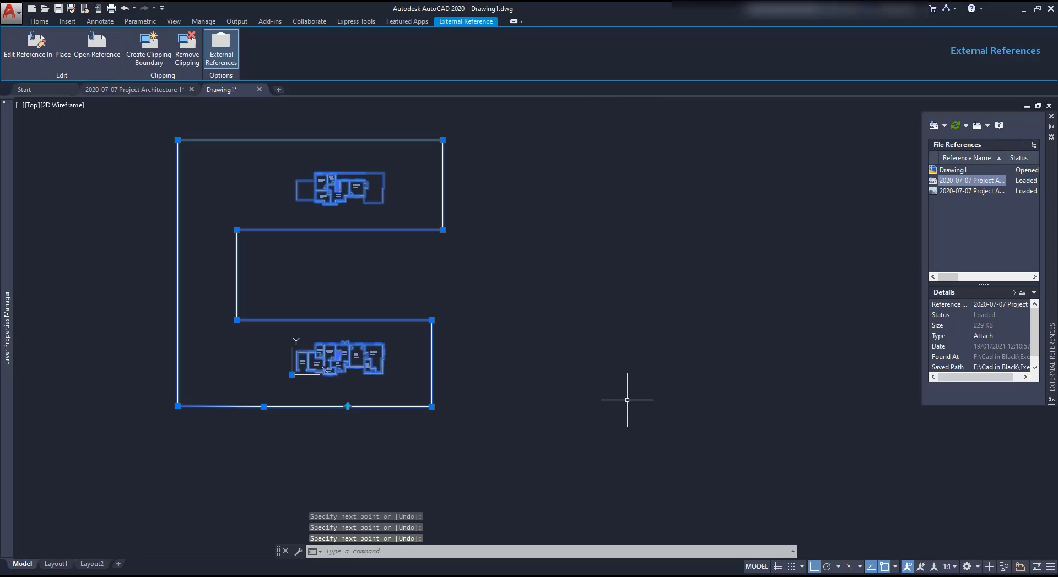
key(Escape)
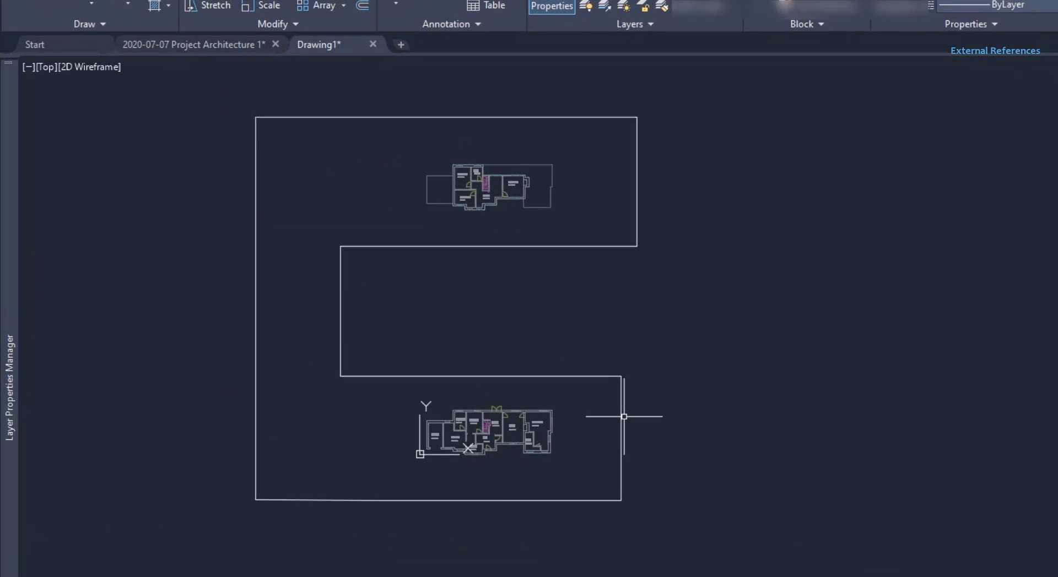
click(622, 417)
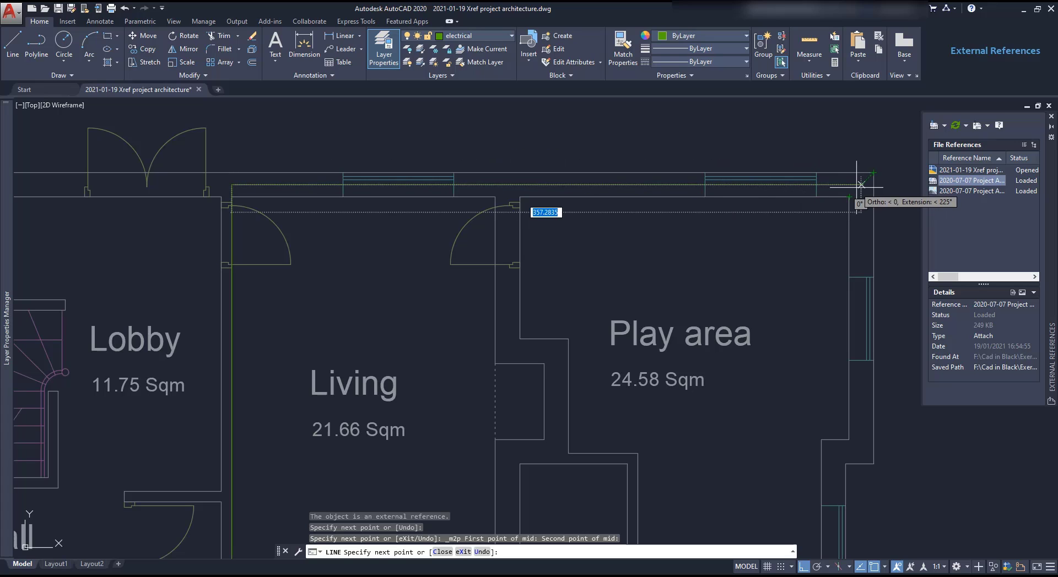
- Continue the line on the electrical layer along the middle of the exterior wall above Living and Play area to the wall corner
scroll(859, 185, up, 4)
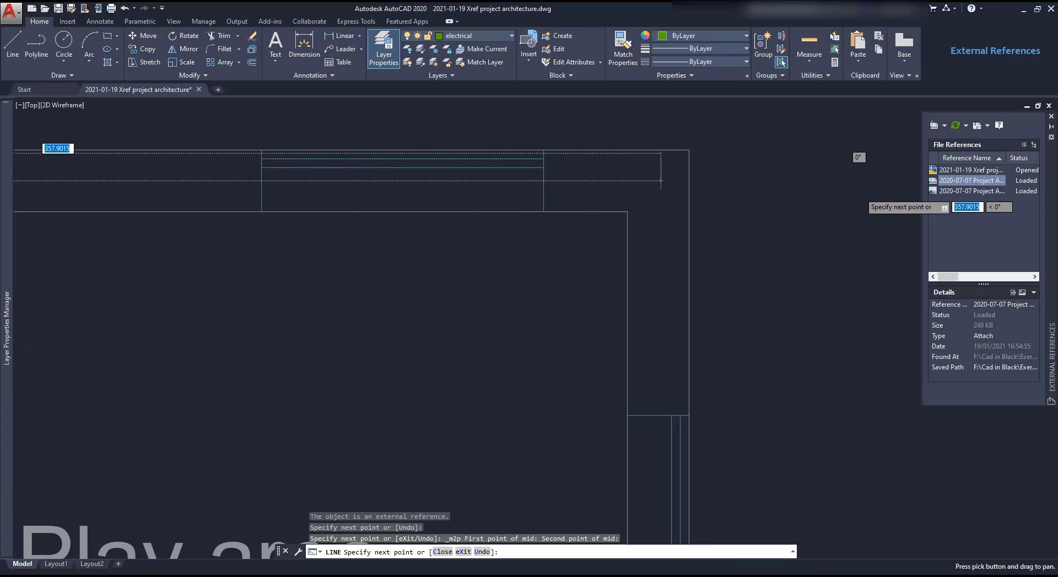
scroll(655, 200, down, 3)
right_click(680, 200)
click(707, 223)
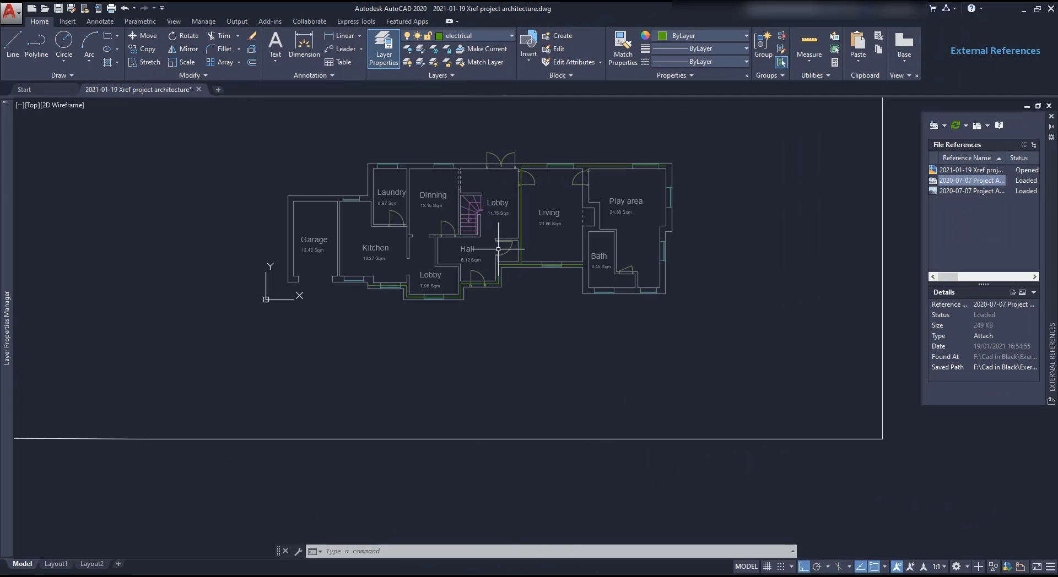
- Review the drawing's layers by filtering for non-Xref layers and Xref layers, expand and collapse the Xref group, and list all layers again
mouse_move(7, 240)
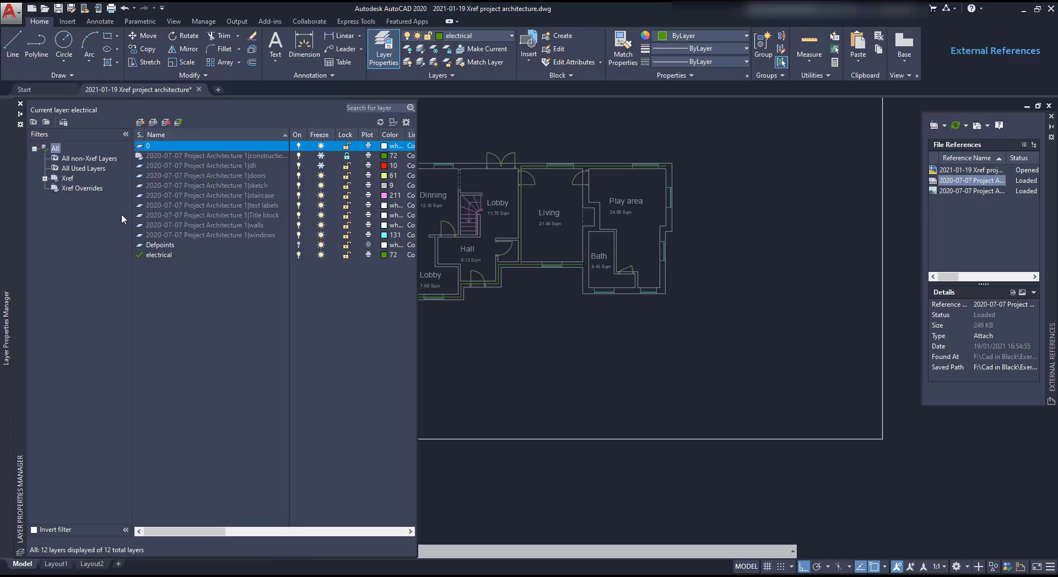
click(59, 159)
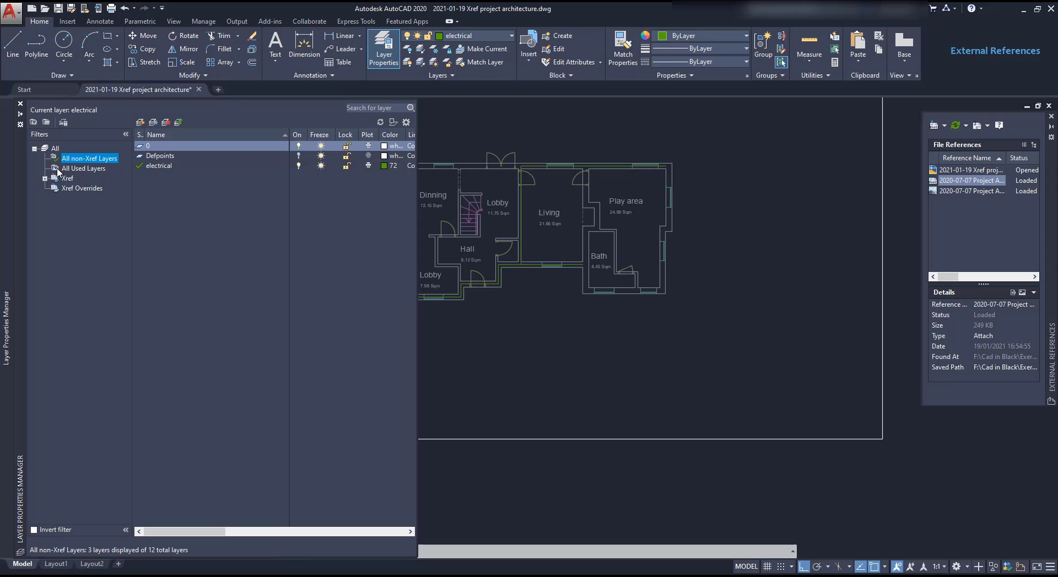
click(54, 178)
click(44, 179)
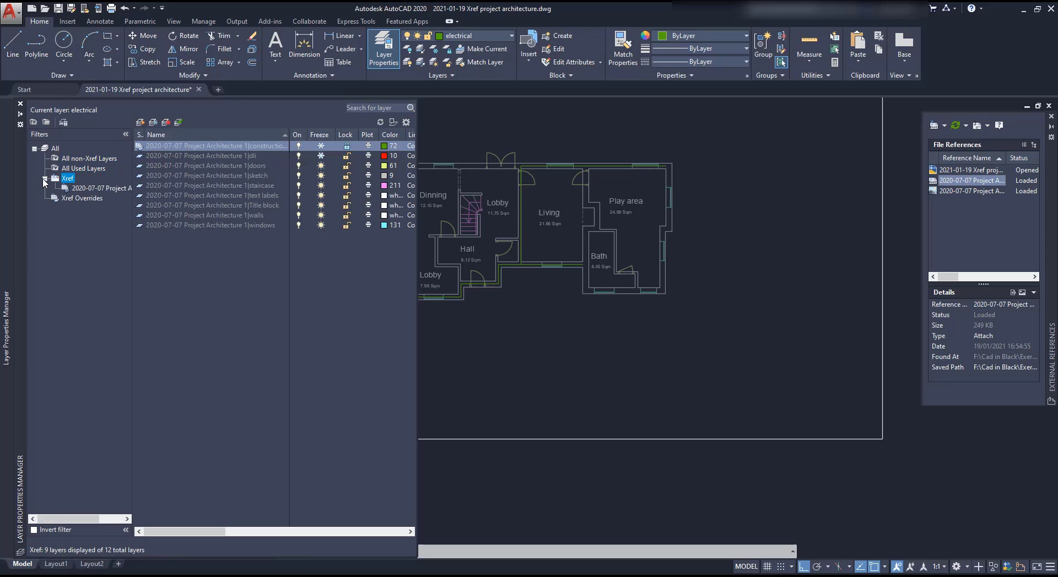
click(45, 179)
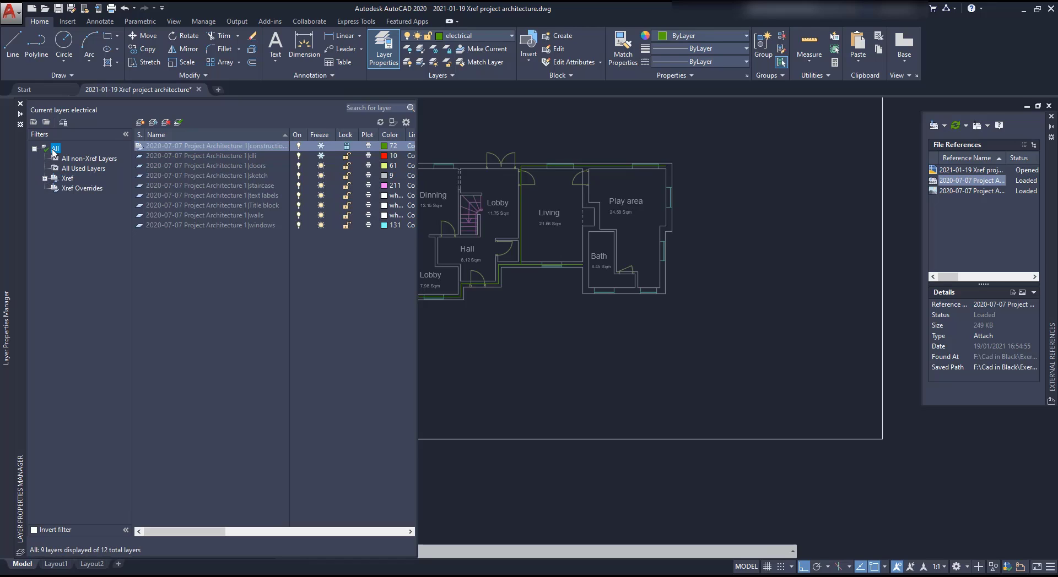
click(53, 149)
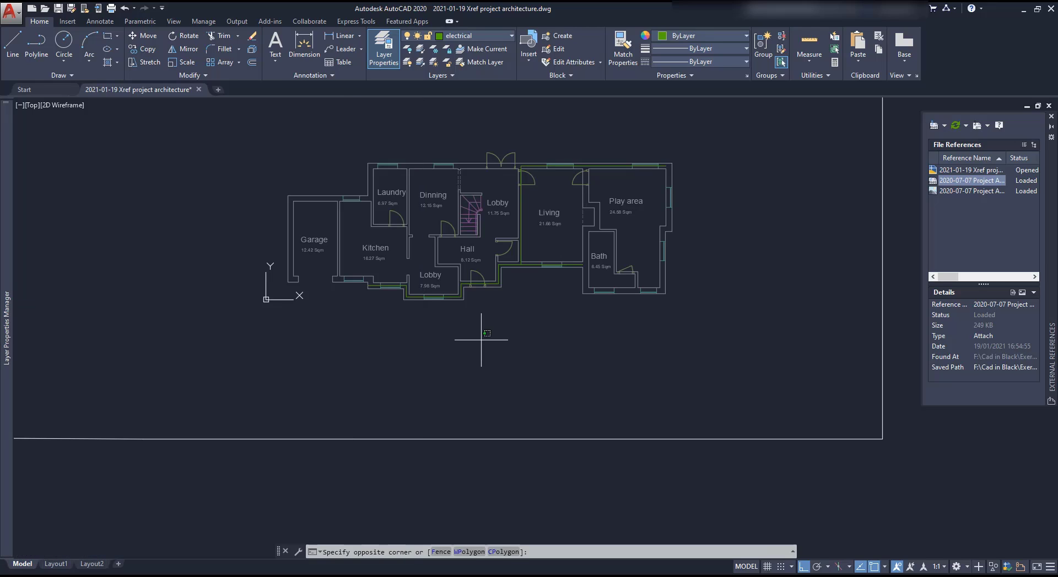